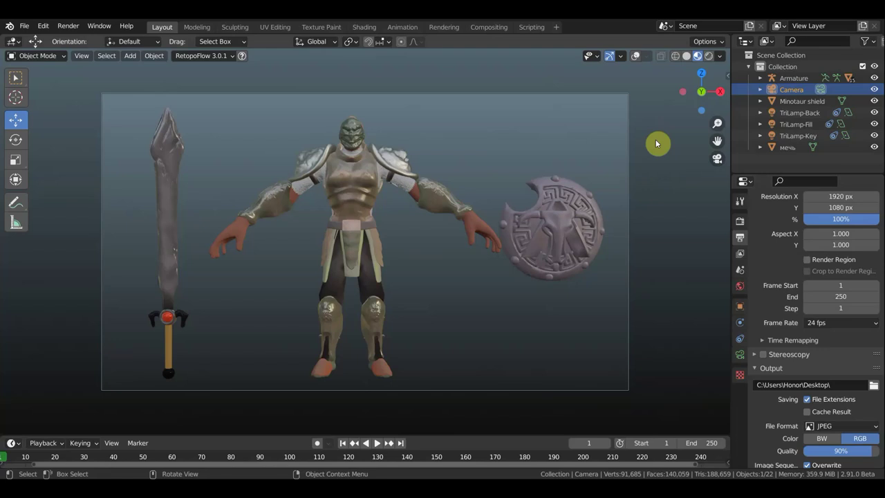
# - Leave camera view for a free perspective view with overlays showing the armature bones
pyautogui.press('KP_0')
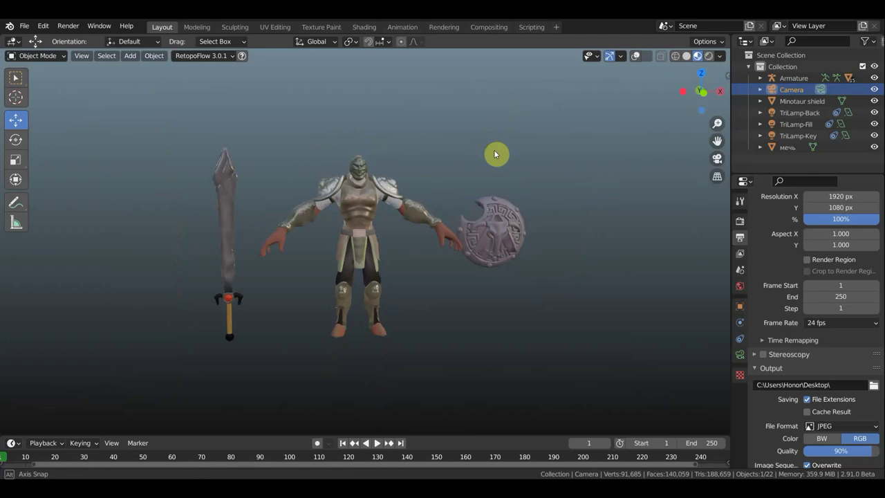
pyautogui.click(635, 57)
pyautogui.scroll(4, 456, 192)
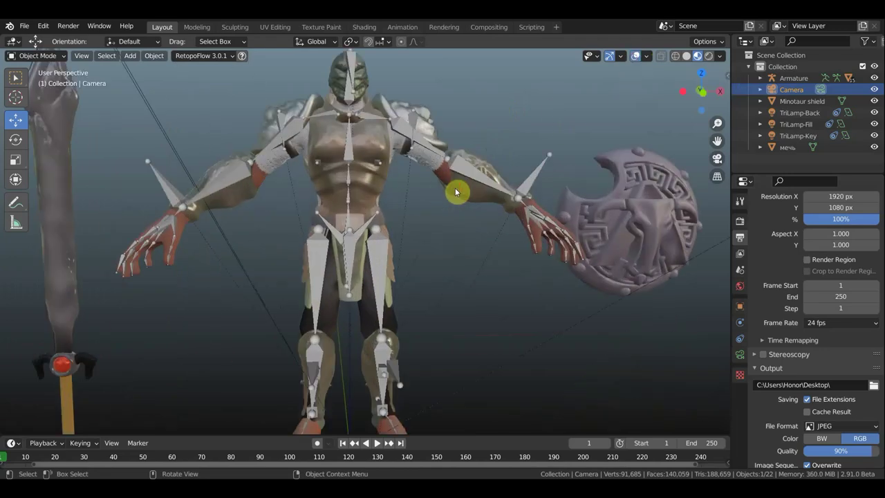
# - Hide the Camera and the TriLamp-Back, -Fill and -Key lights in the Outliner
pyautogui.click(873, 90)
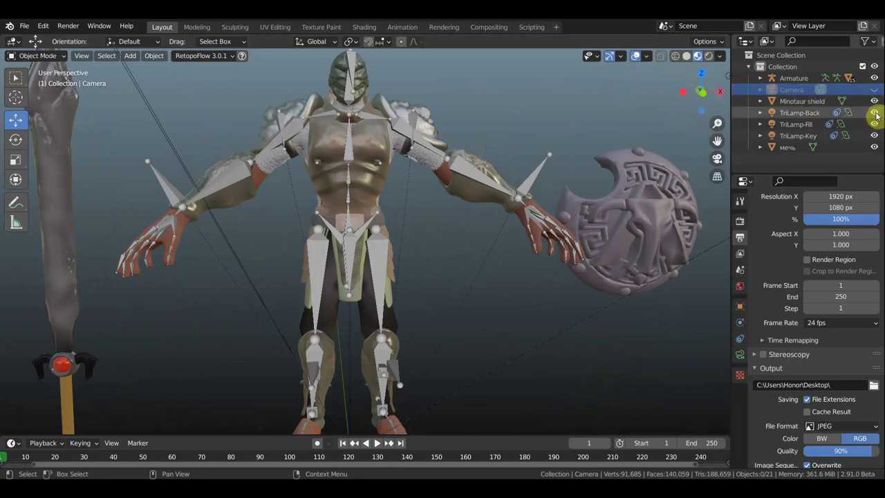
pyautogui.moveTo(874, 113); pyautogui.dragTo(874, 135)
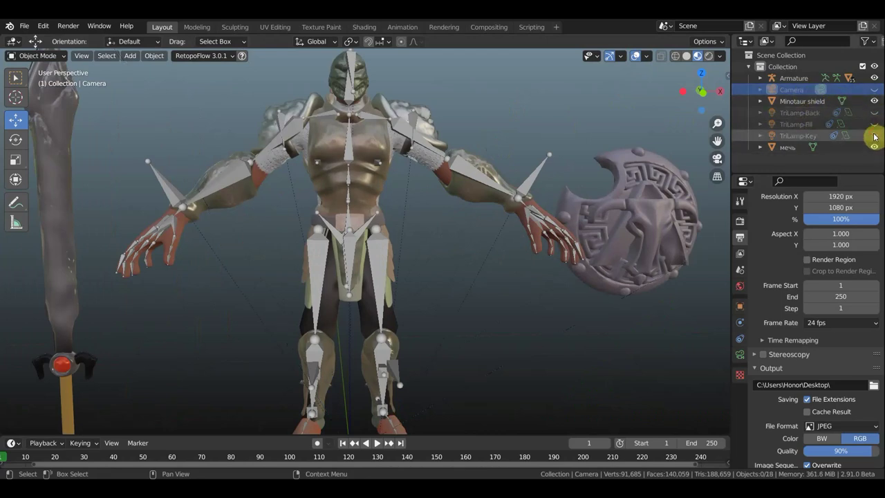
pyautogui.scroll(-2, 512, 153)
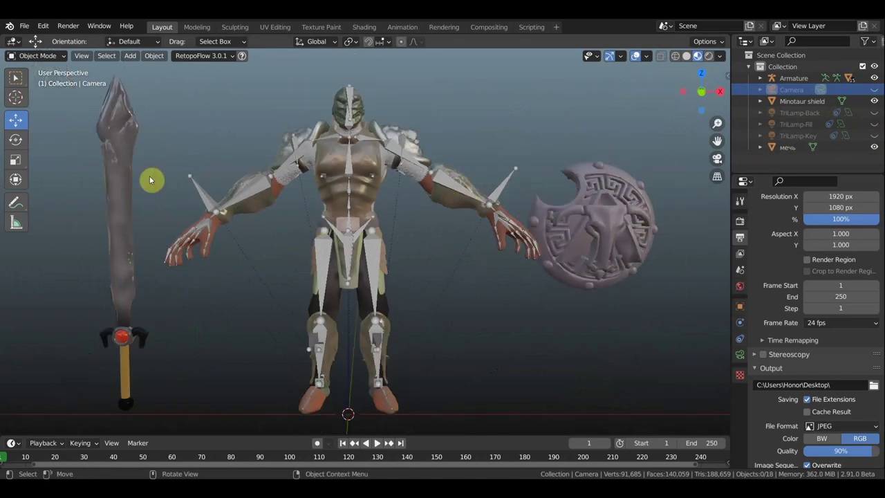
# - Select the Armature, orbit around the character, and bring up the Edit menu
pyautogui.click(261, 188)
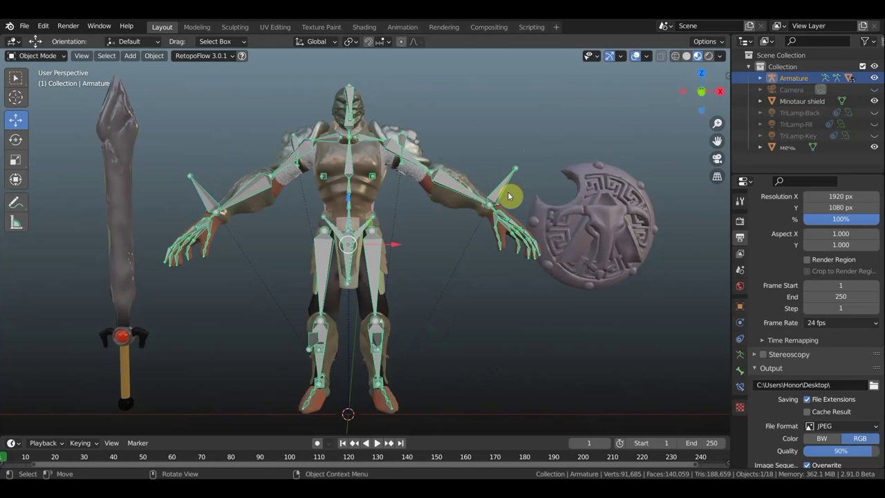
pyautogui.moveTo(415, 291)
pyautogui.mouseDown(button='middle')
pyautogui.moveTo(410, 339)
pyautogui.moveTo(368, 385)
pyautogui.mouseUp(button='middle')
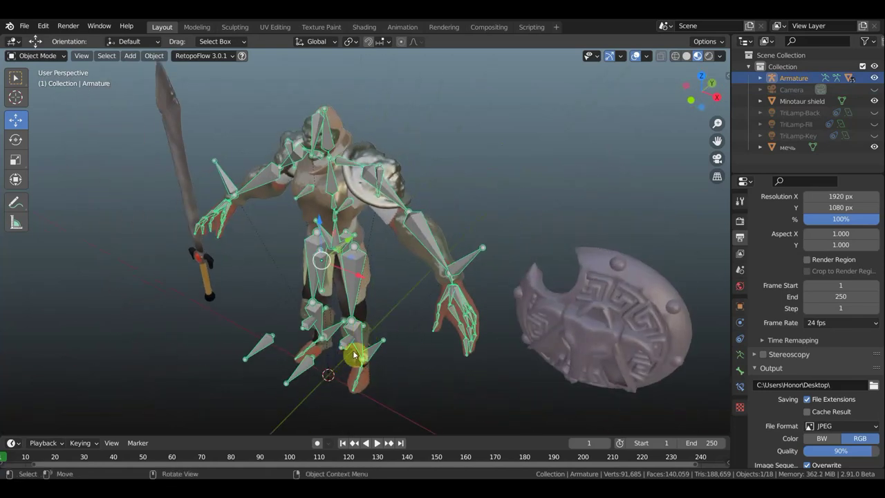
pyautogui.moveTo(354, 354); pyautogui.dragTo(415, 326, button='middle')
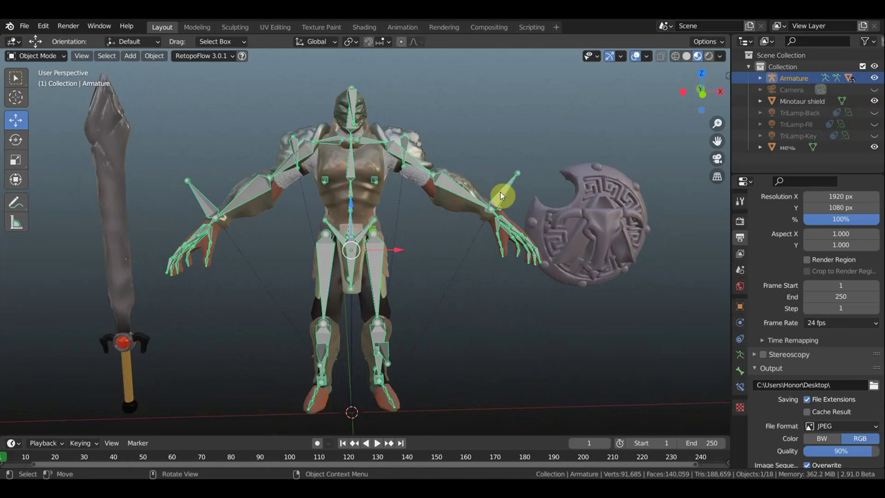
pyautogui.click(43, 26)
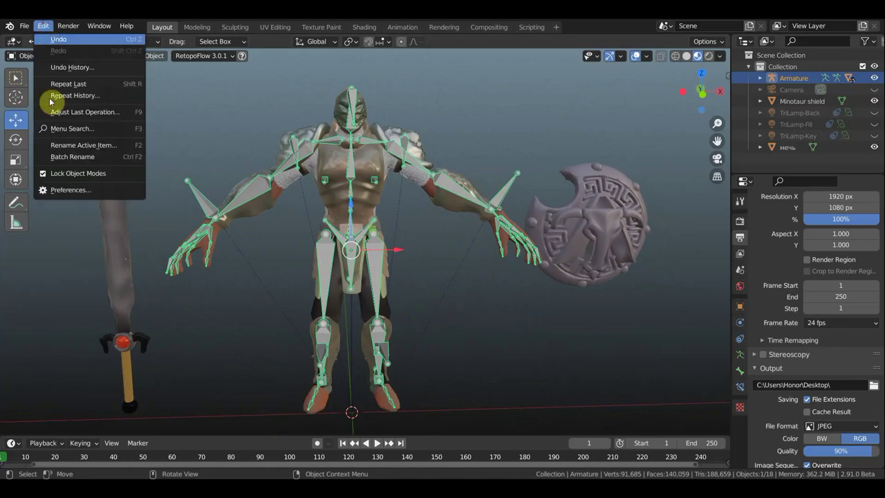
# - Turn on the Wiggle Bone and Bone Widget add-ons in Preferences, then close it
pyautogui.click(82, 190)
pyautogui.click(120, 135)
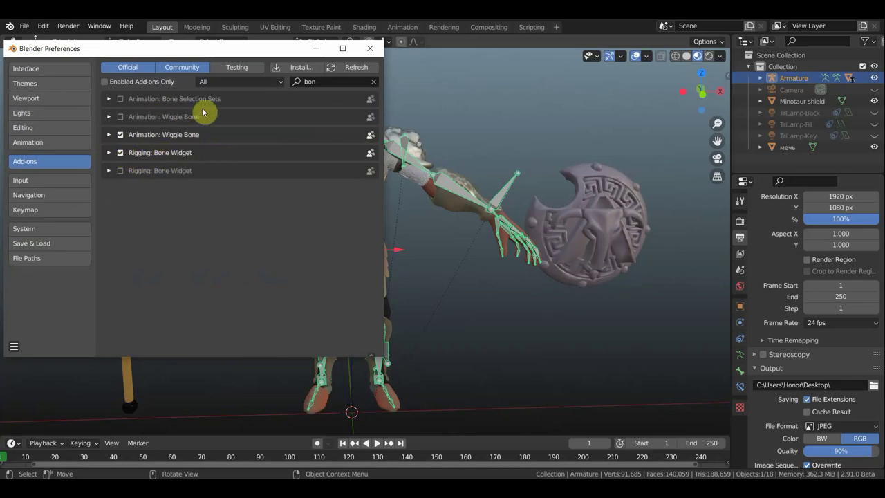
pyautogui.click(371, 48)
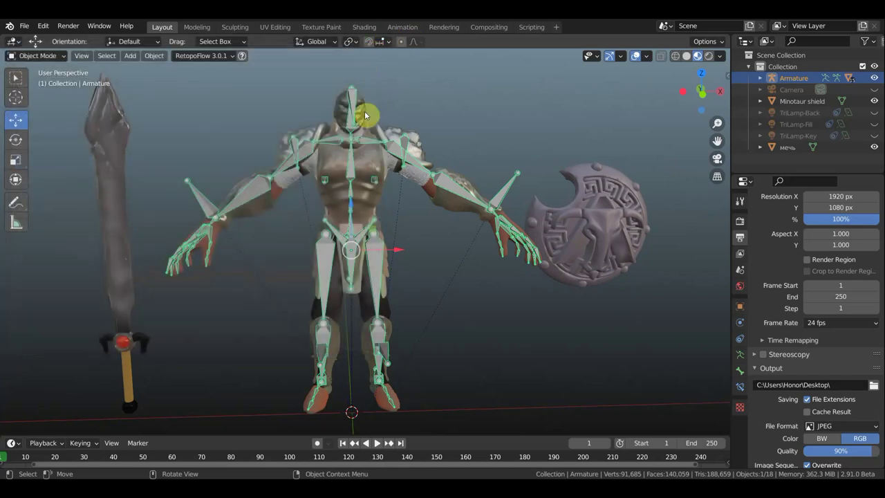
# - Switch the Armature to Pose Mode and show the N sidebar with transform values
pyautogui.click(47, 58)
pyautogui.click(42, 94)
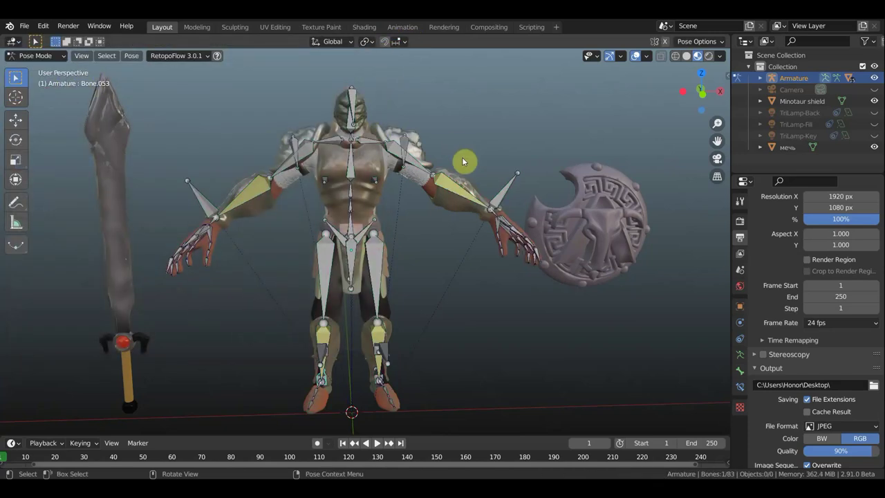
pyautogui.moveTo(462, 157); pyautogui.dragTo(443, 162, button='middle')
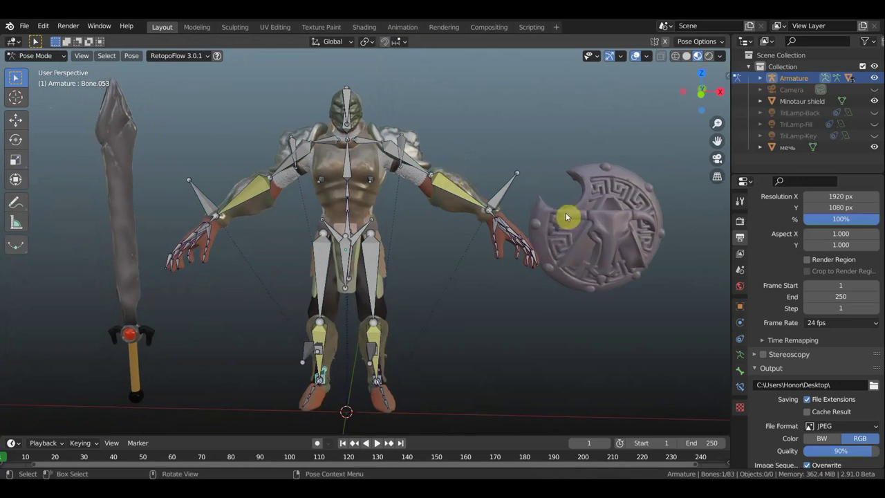
pyautogui.press('n')
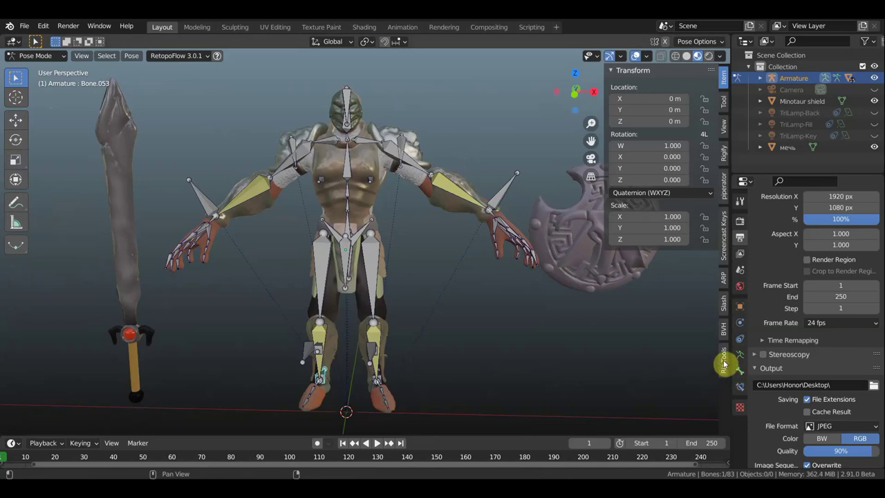
# - Show the Bone Widget tools in the sidebar and set the widget shape to Cube
pyautogui.click(724, 361)
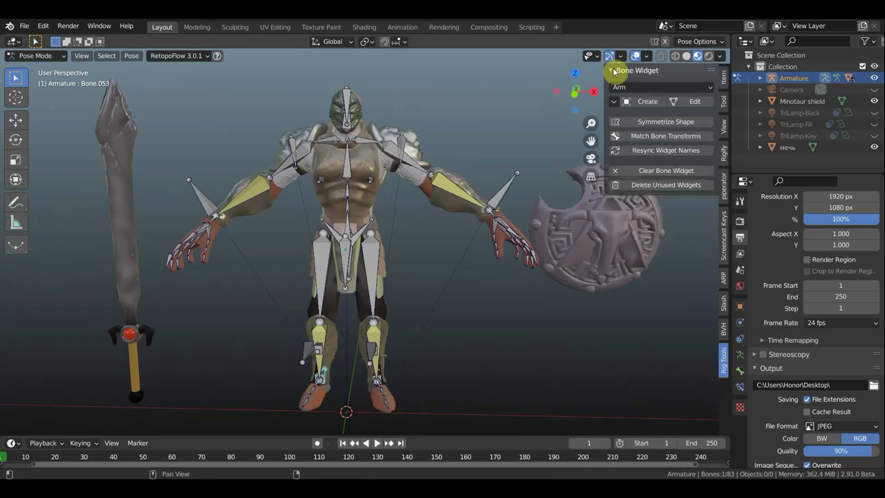
pyautogui.click(650, 87)
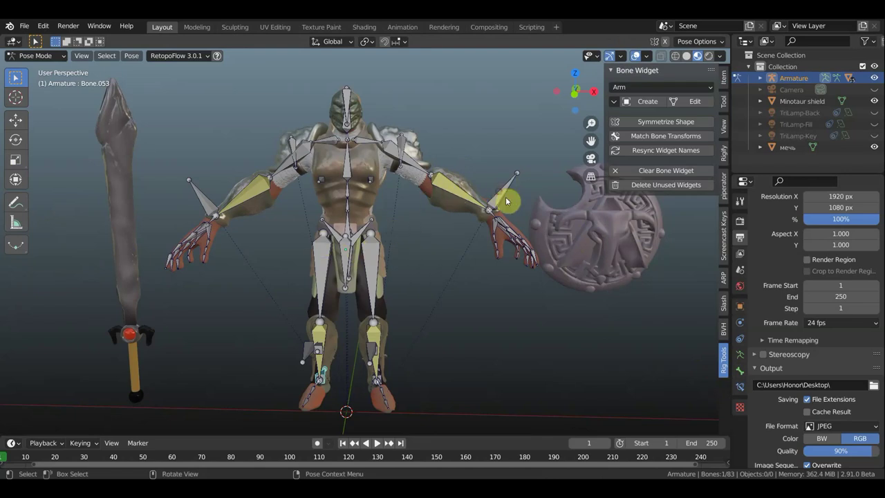
pyautogui.scroll(3, 526, 202)
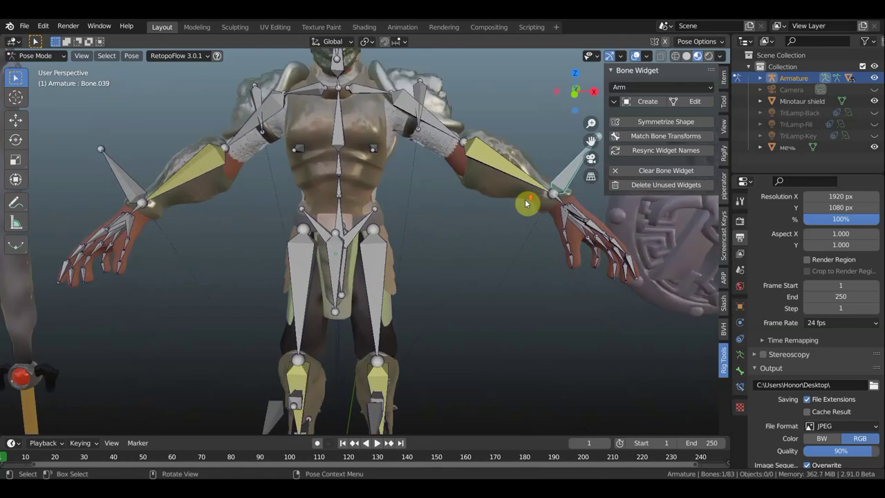
pyautogui.scroll(-1, 528, 201)
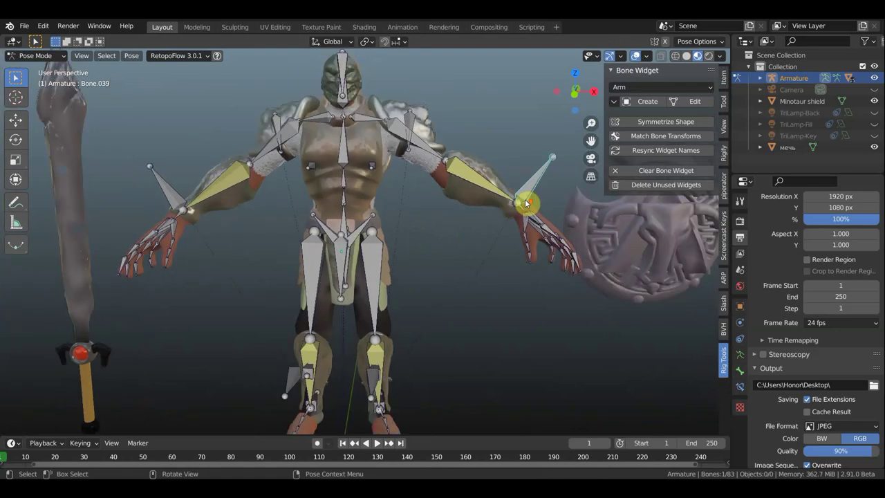
pyautogui.click(668, 86)
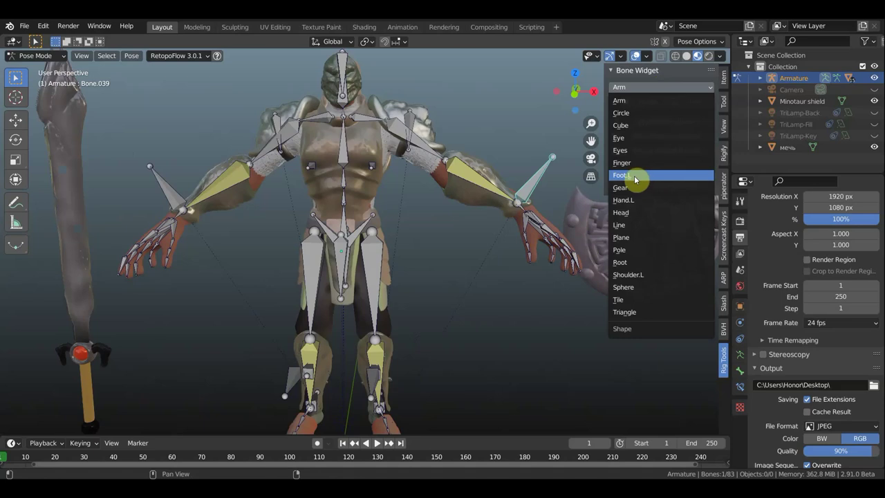
pyautogui.click(635, 125)
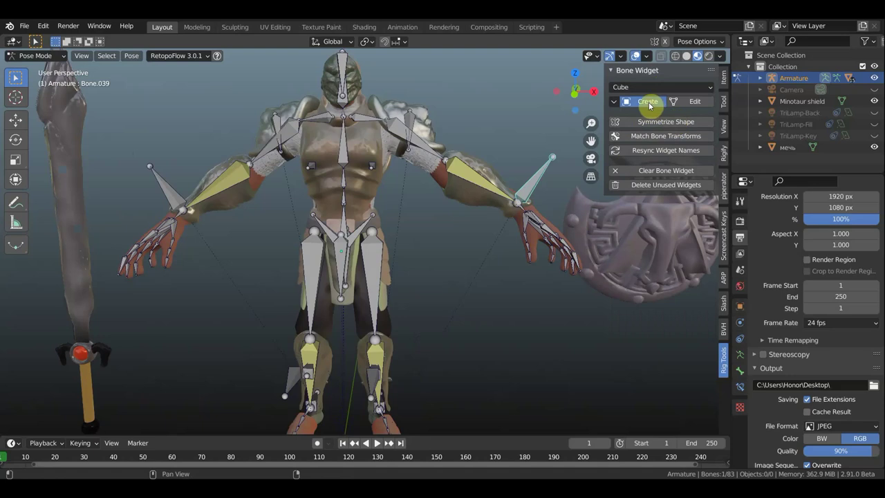
# - Create a Cube widget on wrist bone Bone.039 with a Global Size of 0.25
pyautogui.click(649, 102)
pyautogui.scroll(-2, 510, 221)
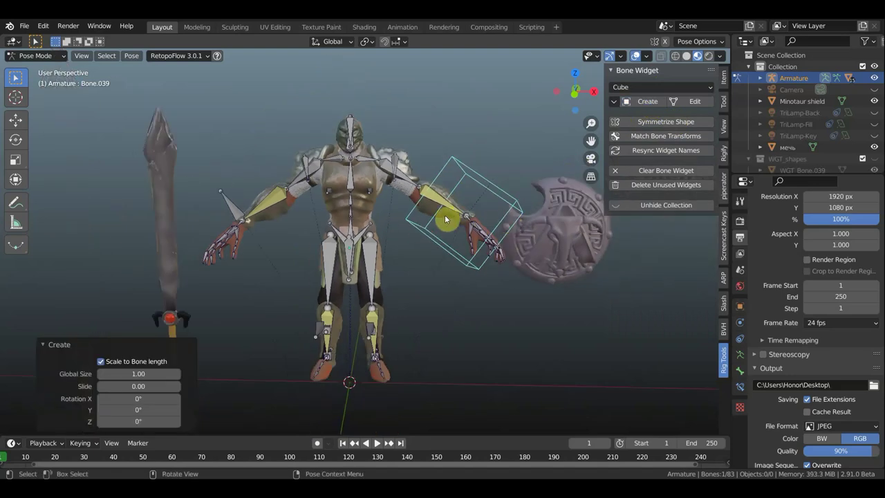
pyautogui.scroll(3, 477, 228)
pyautogui.scroll(-1, 489, 233)
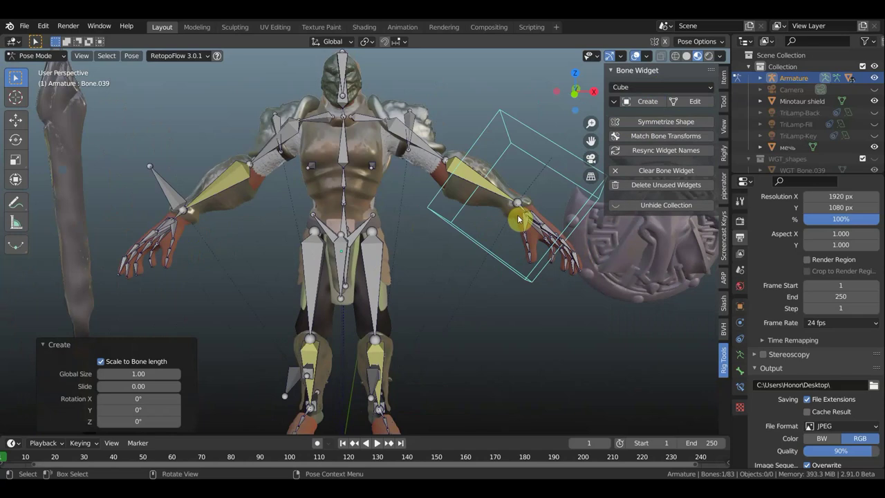
pyautogui.moveTo(138, 373)
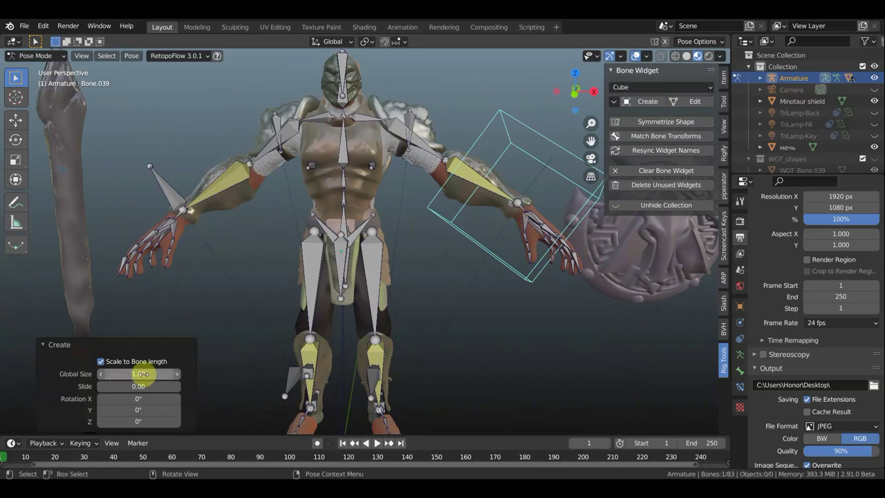
pyautogui.moveTo(138, 374)
pyautogui.mouseDown()
pyautogui.moveTo(166, 374)
pyautogui.moveTo(128, 374)
pyautogui.mouseUp()
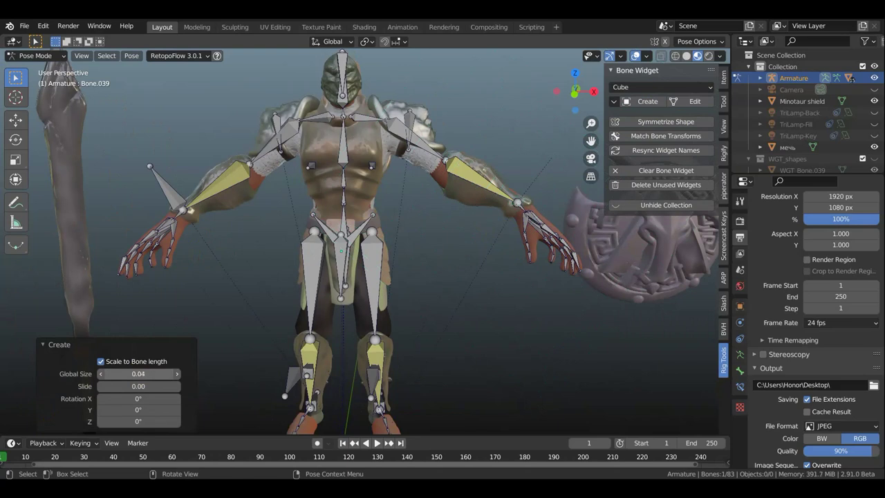
pyautogui.moveTo(128, 374); pyautogui.dragTo(134, 374)
# - Orbit the view to the side and deselect the wrist bone
pyautogui.moveTo(518, 251)
pyautogui.mouseDown(button='middle')
pyautogui.moveTo(451, 259)
pyautogui.moveTo(501, 256)
pyautogui.mouseUp(button='middle')
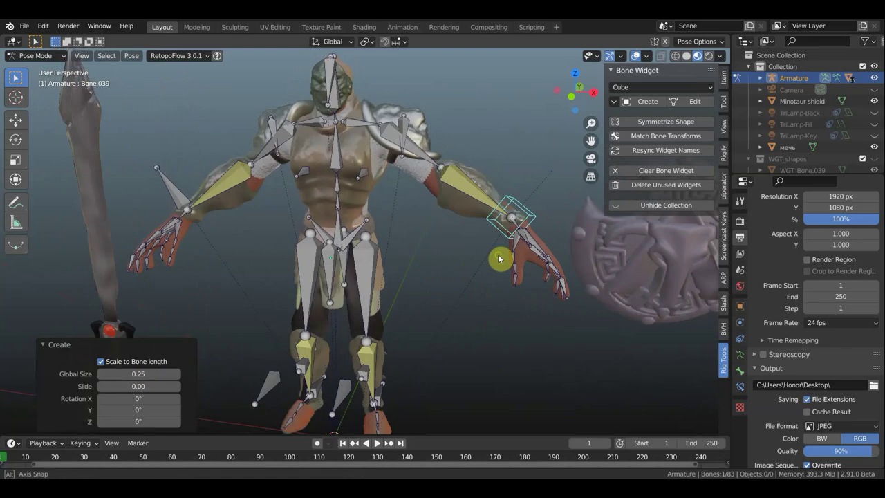
pyautogui.click(464, 331)
pyautogui.moveTo(464, 331); pyautogui.dragTo(498, 306, button='middle')
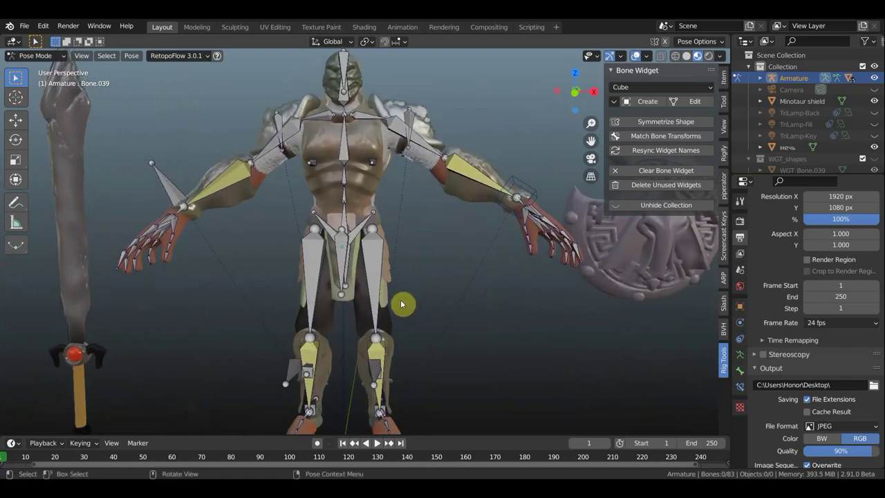
# - Select both wrist bones, symmetrize the widget onto the other wrist, and unhide WGT_shapes
pyautogui.click(528, 190)
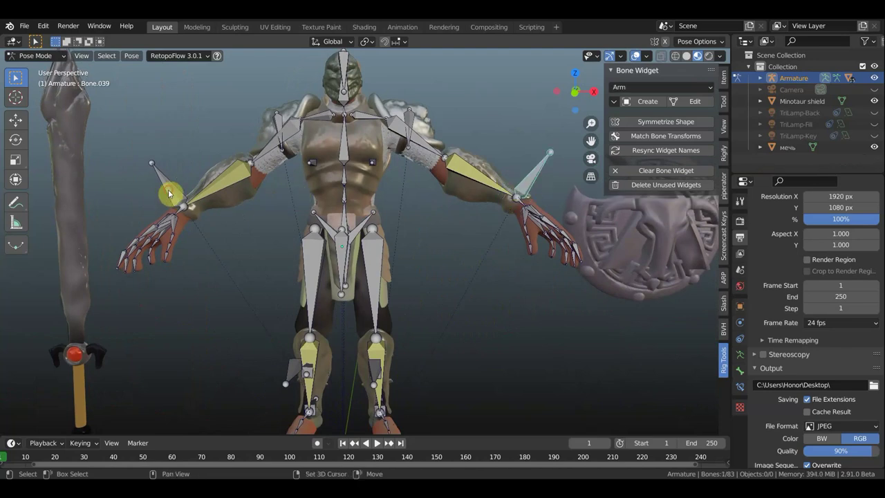
pyautogui.keyDown('shift'); pyautogui.click(169, 194); pyautogui.keyUp('shift')
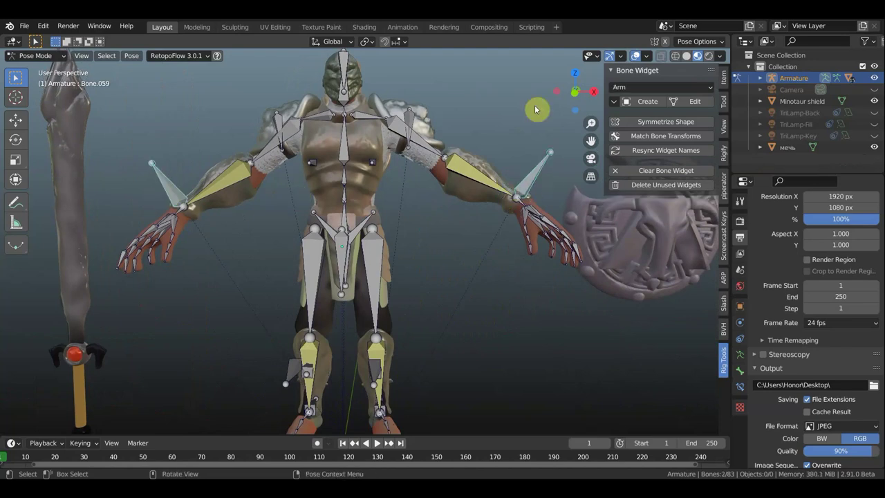
pyautogui.click(672, 123)
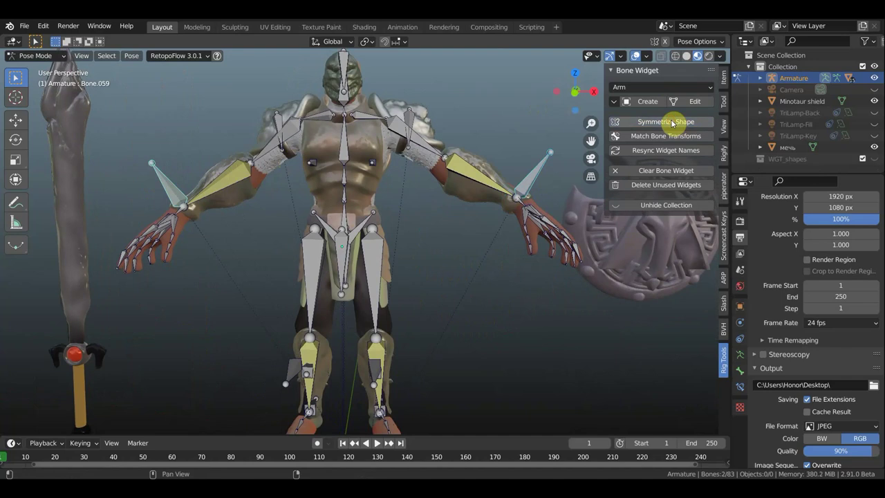
pyautogui.click(647, 208)
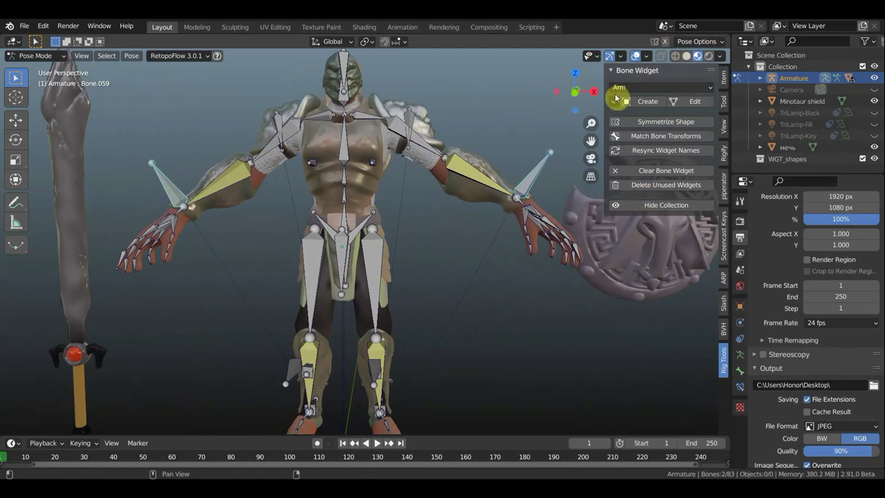
# - Create Foot.L-shaped widgets on both selected wrist bones
pyautogui.click(647, 88)
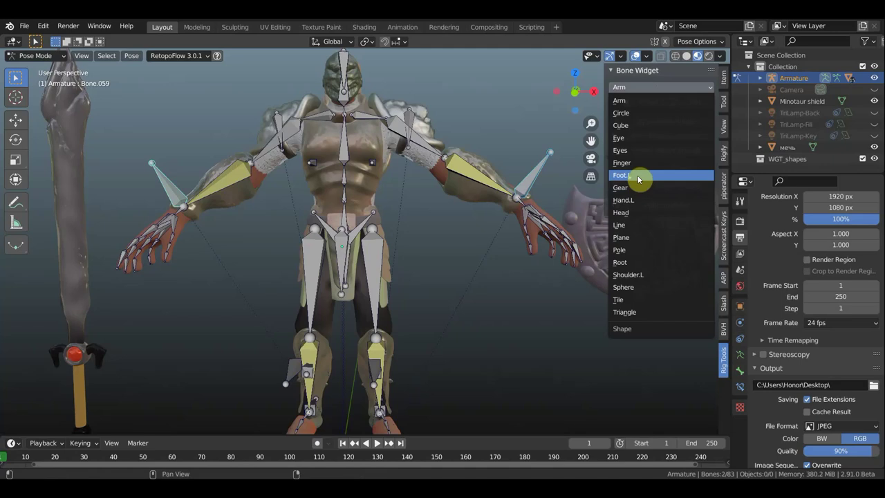
pyautogui.click(638, 177)
pyautogui.click(646, 102)
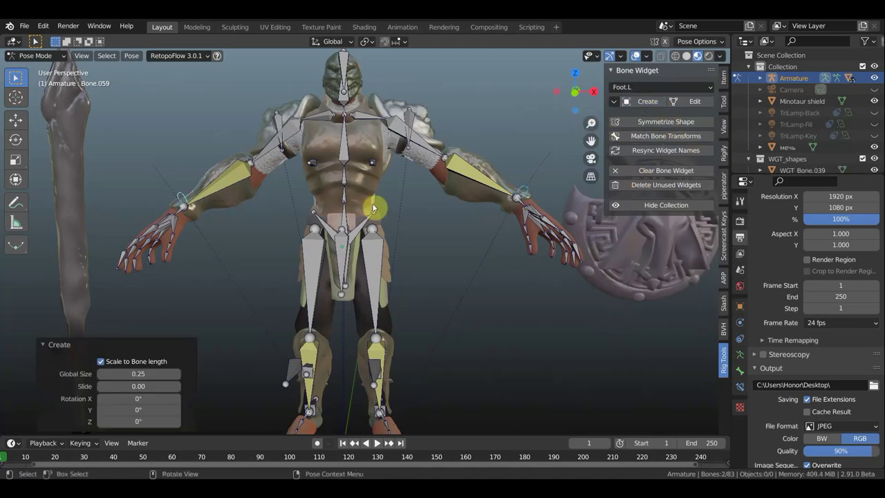
pyautogui.scroll(2, 204, 208)
pyautogui.scroll(-2, 296, 192)
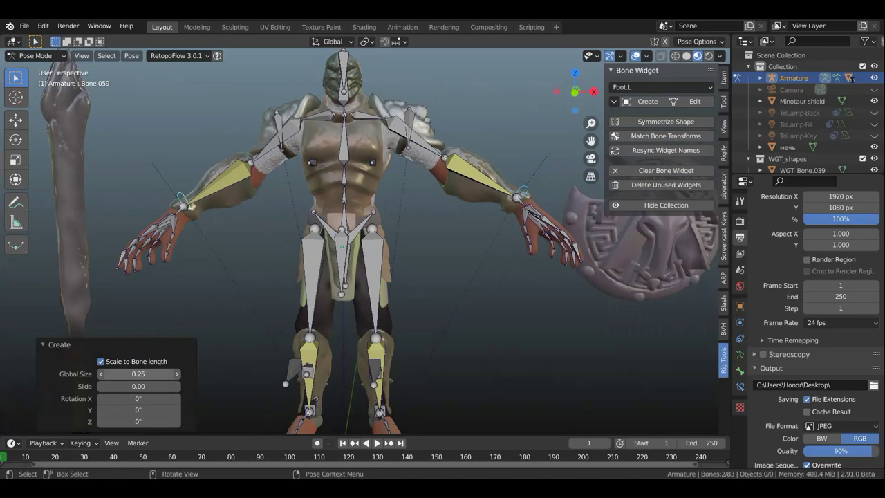
# - Tune the wrist widgets' Global Size in the redo panel, settling on 0.31
pyautogui.moveTo(139, 373); pyautogui.dragTo(115, 370)
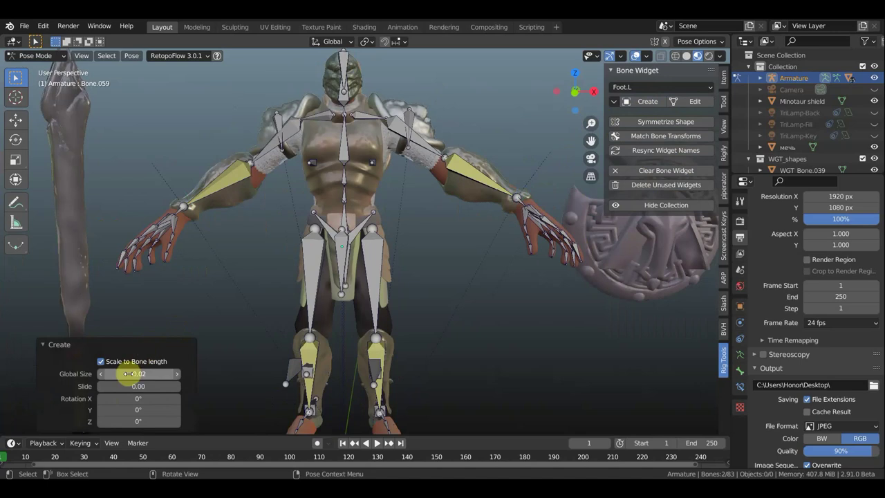
pyautogui.moveTo(138, 373)
pyautogui.mouseDown()
pyautogui.moveTo(166, 373)
pyautogui.moveTo(118, 374)
pyautogui.moveTo(177, 376)
pyautogui.mouseUp()
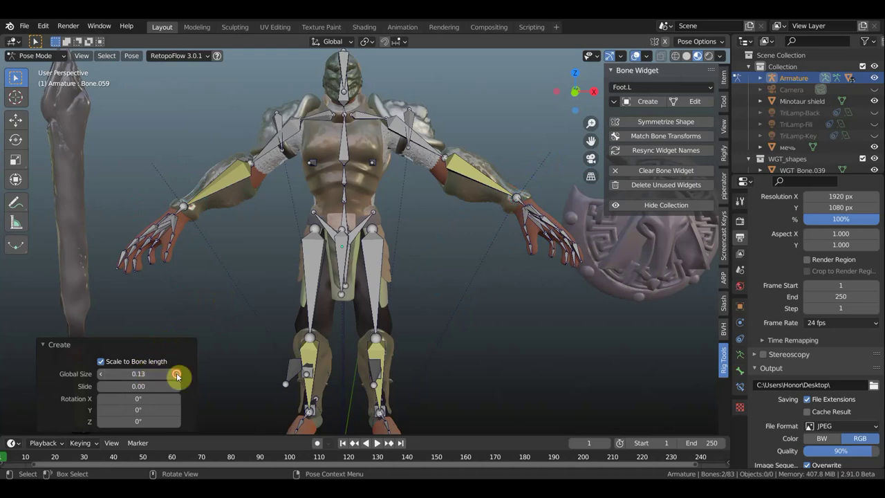
pyautogui.click(178, 376)
pyautogui.click(178, 375)
pyautogui.click(177, 375)
pyautogui.moveTo(155, 378); pyautogui.dragTo(166, 378)
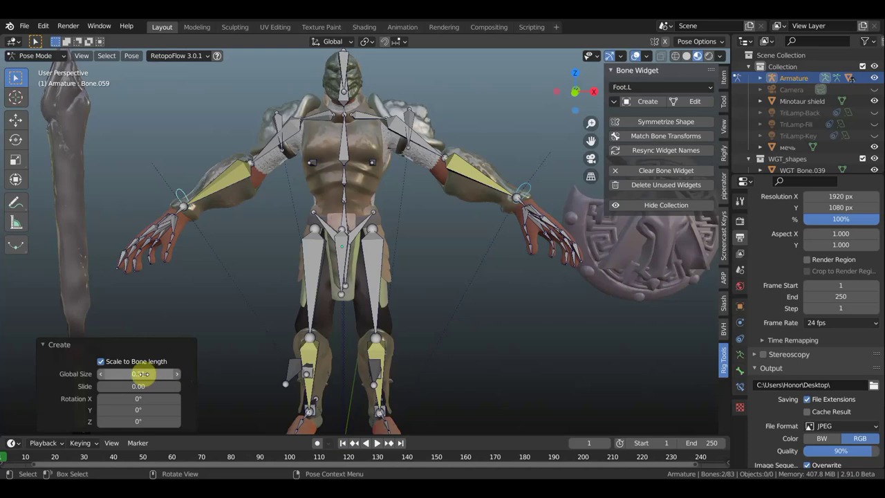
pyautogui.scroll(3, 332, 208)
# - Select the hip bone and create a Gear widget on it with Global Size 2.47
pyautogui.scroll(2, 346, 204)
pyautogui.scroll(-5, 346, 204)
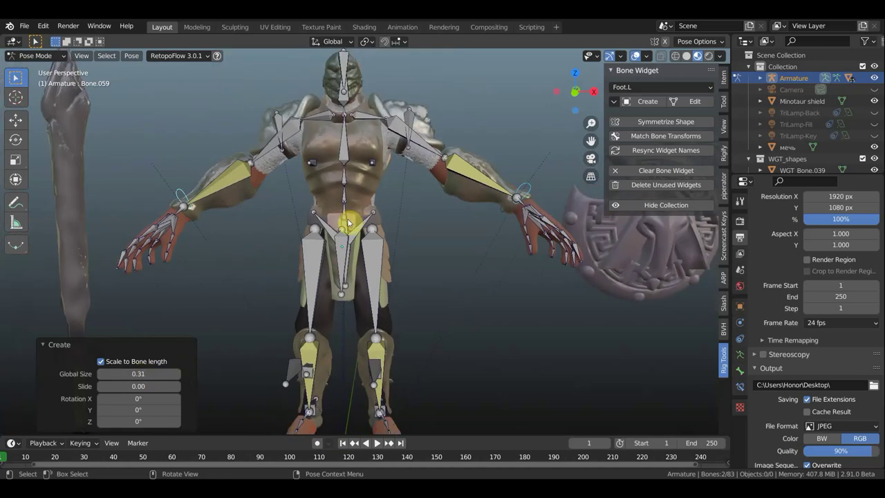
pyautogui.click(350, 223)
pyautogui.click(645, 87)
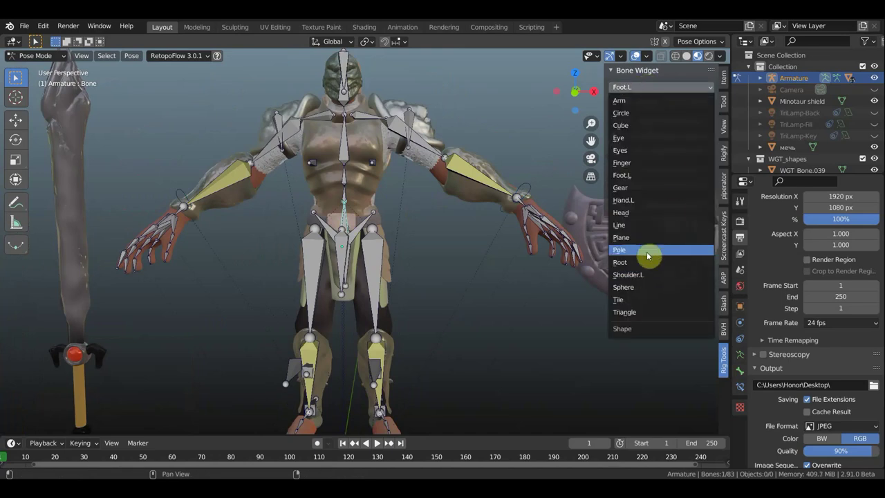
pyautogui.click(629, 190)
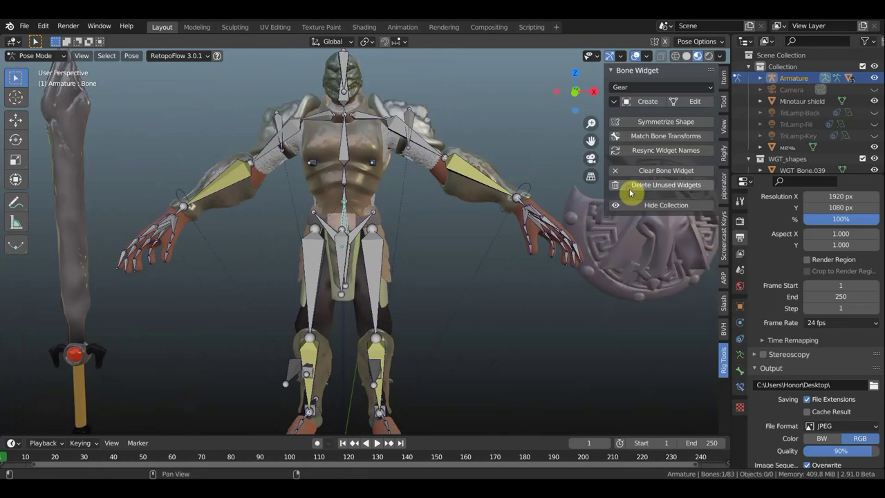
pyautogui.click(649, 101)
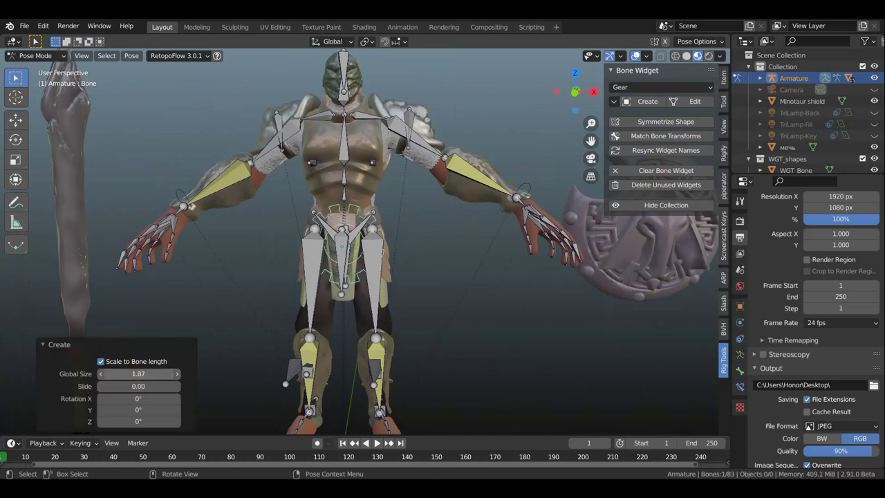
pyautogui.moveTo(139, 374); pyautogui.dragTo(197, 368)
# - Tilt the hip gear widget 87° around X so it lies flat
pyautogui.scroll(2, 515, 291)
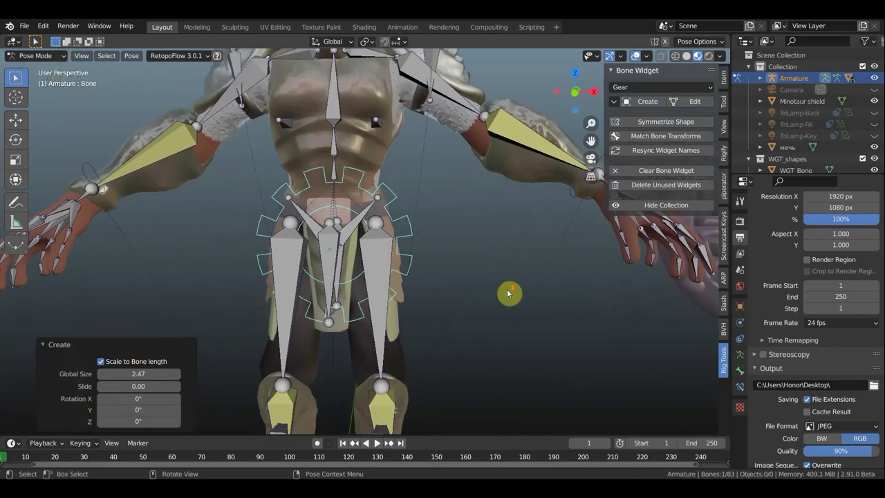
pyautogui.moveTo(509, 293); pyautogui.dragTo(476, 302, button='middle')
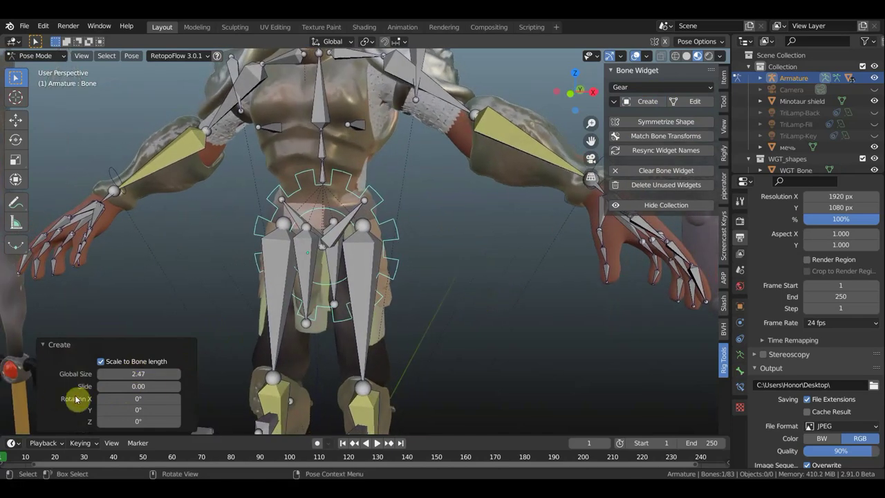
pyautogui.keyDown('ctrl'); pyautogui.moveTo(138, 398); pyautogui.dragTo(136, 399, button='middle'); pyautogui.keyUp('ctrl')
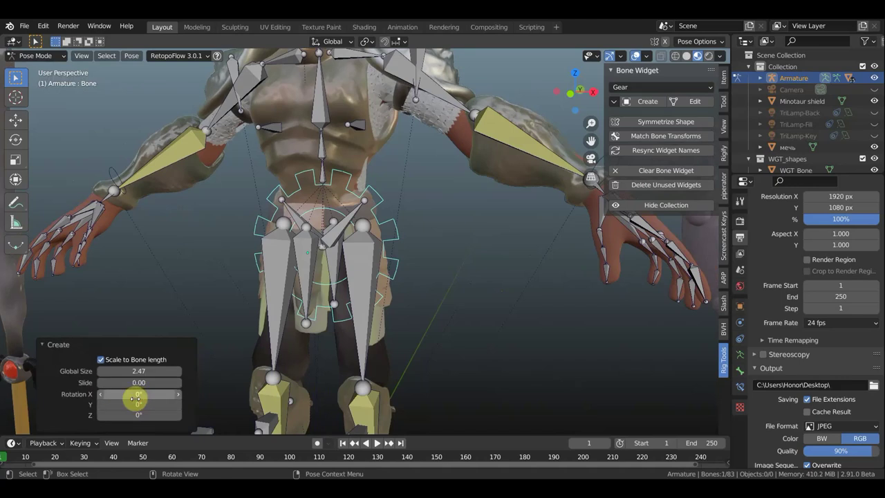
pyautogui.moveTo(134, 396)
pyautogui.mouseDown()
pyautogui.moveTo(178, 395)
pyautogui.moveTo(87, 394)
pyautogui.mouseUp()
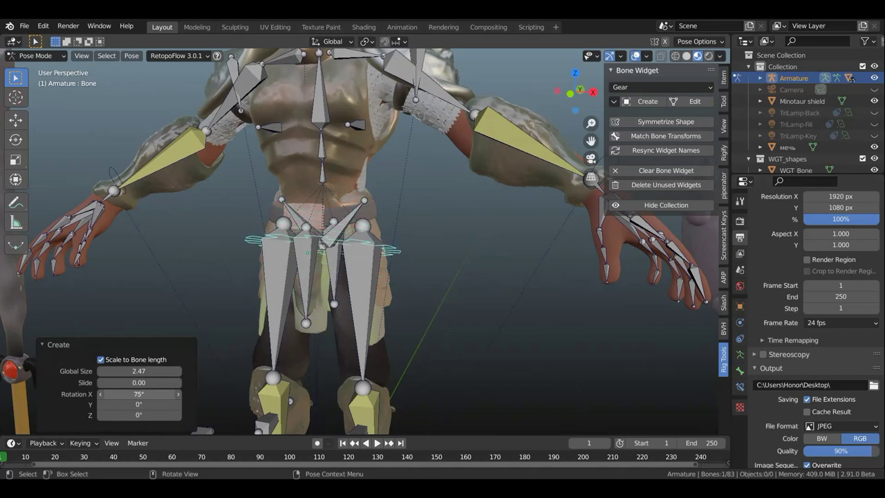
# - Slide the gear widget up toward the waist with a Slide of 0.51
pyautogui.moveTo(362, 282)
pyautogui.mouseDown(button='middle')
pyautogui.moveTo(434, 282)
pyautogui.moveTo(426, 276)
pyautogui.mouseUp(button='middle')
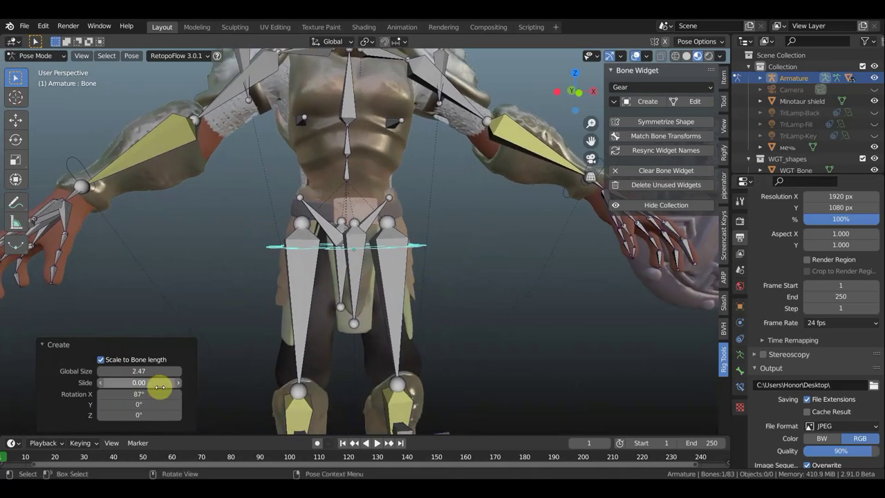
pyautogui.moveTo(139, 382)
pyautogui.mouseDown()
pyautogui.moveTo(166, 383)
pyautogui.moveTo(118, 383)
pyautogui.moveTo(133, 382)
pyautogui.mouseUp()
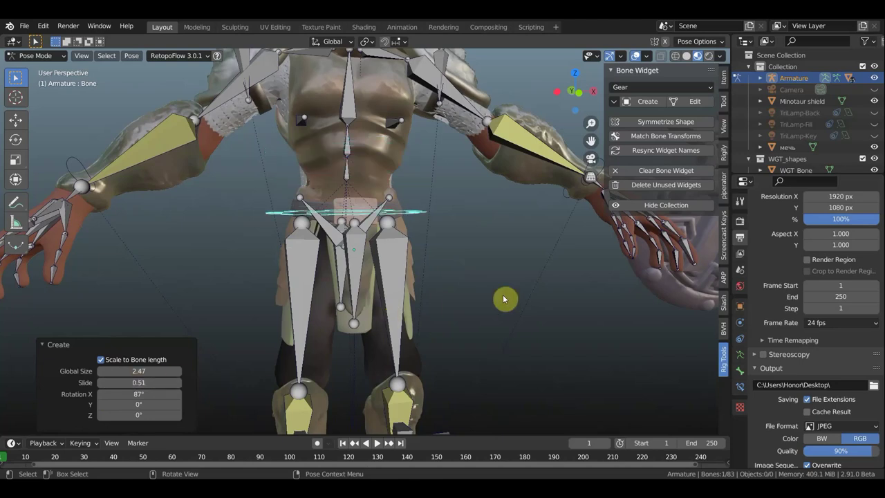
pyautogui.moveTo(481, 309); pyautogui.dragTo(438, 316, button='middle')
# - Select the hip bone through its gear widget
pyautogui.click(315, 219)
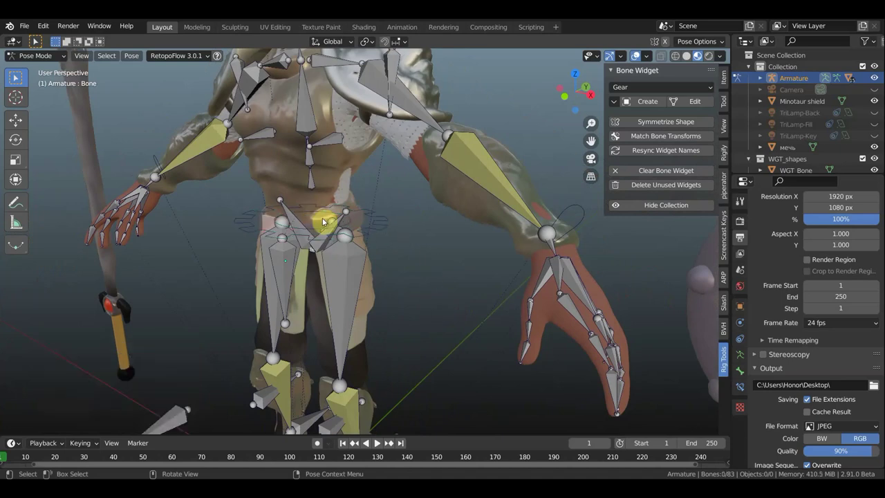
pyautogui.moveTo(315, 219)
pyautogui.mouseDown(button='middle')
pyautogui.moveTo(286, 239)
pyautogui.moveTo(300, 227)
pyautogui.mouseUp(button='middle')
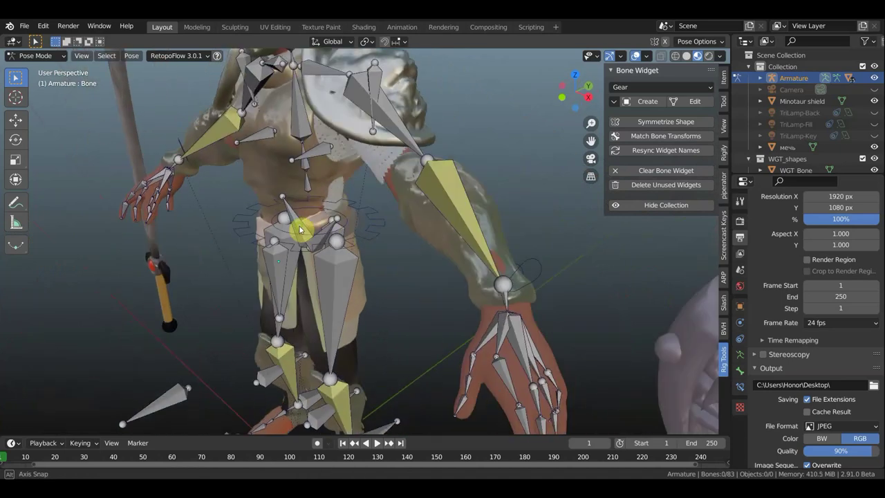
pyautogui.click(379, 235)
pyautogui.moveTo(379, 236)
pyautogui.mouseDown(button='middle')
pyautogui.moveTo(367, 217)
pyautogui.moveTo(373, 211)
pyautogui.moveTo(399, 228)
pyautogui.mouseUp(button='middle')
# - Test-pose the hip bone: rotate 4.83° on Z, then move it by -0.034, -0.061, 0.004 m
pyautogui.press('r')
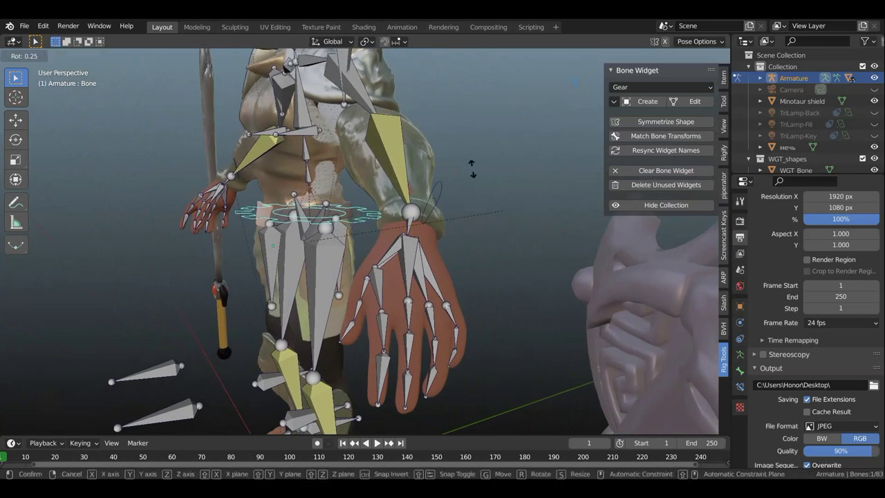
pyautogui.click(469, 205)
pyautogui.click(469, 204)
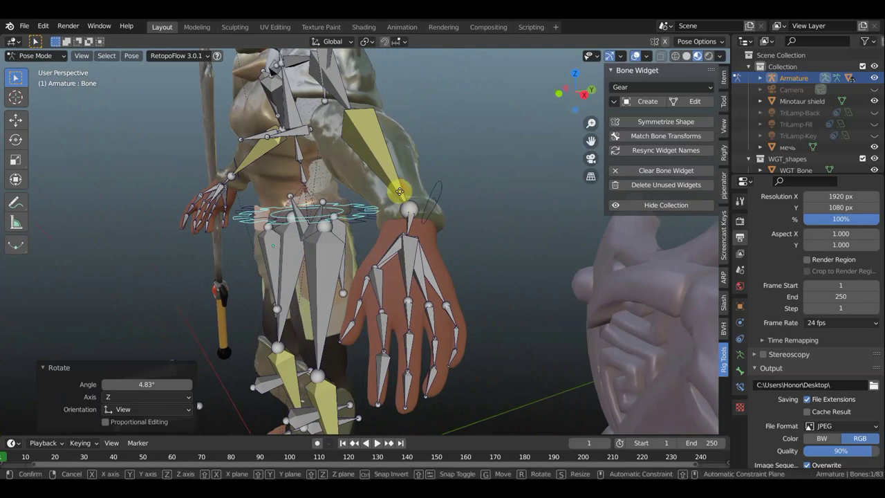
pyautogui.press('g')
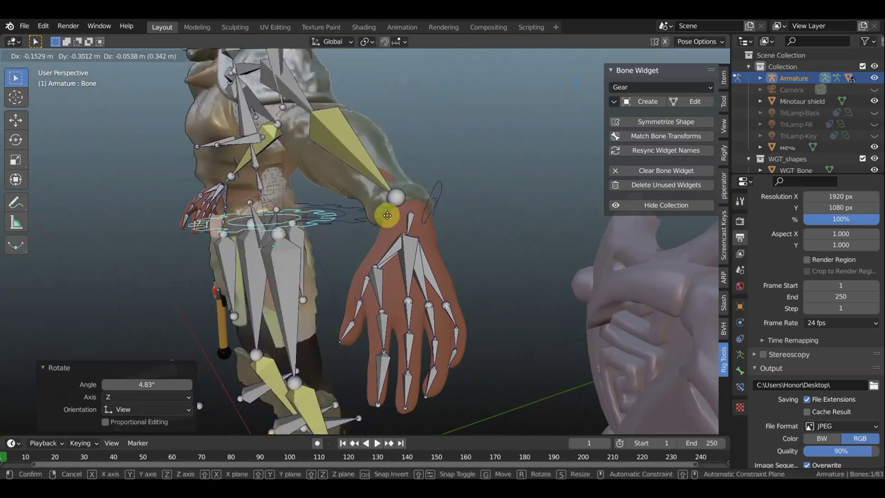
pyautogui.click(381, 205)
# - Zoom out to view the whole character, then select upper arm bone Bone.046
pyautogui.moveTo(381, 206); pyautogui.dragTo(464, 204, button='middle')
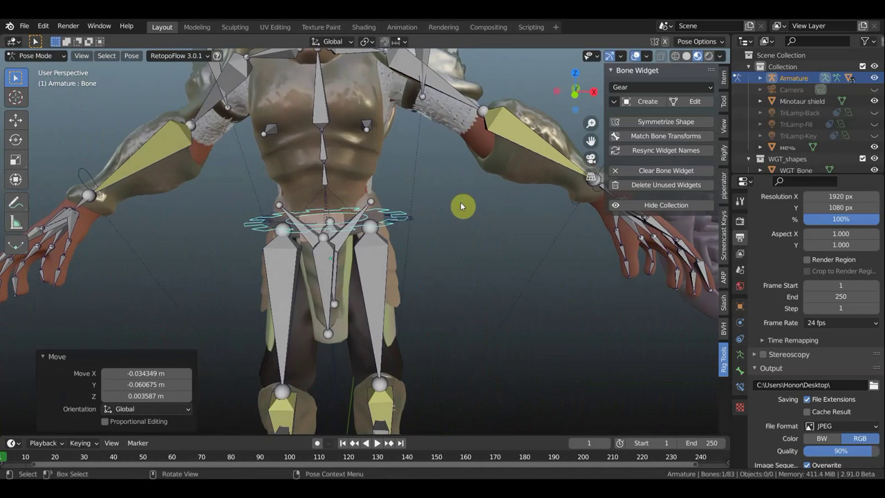
pyautogui.scroll(-2, 461, 203)
pyautogui.scroll(-2, 460, 203)
pyautogui.scroll(-2, 461, 203)
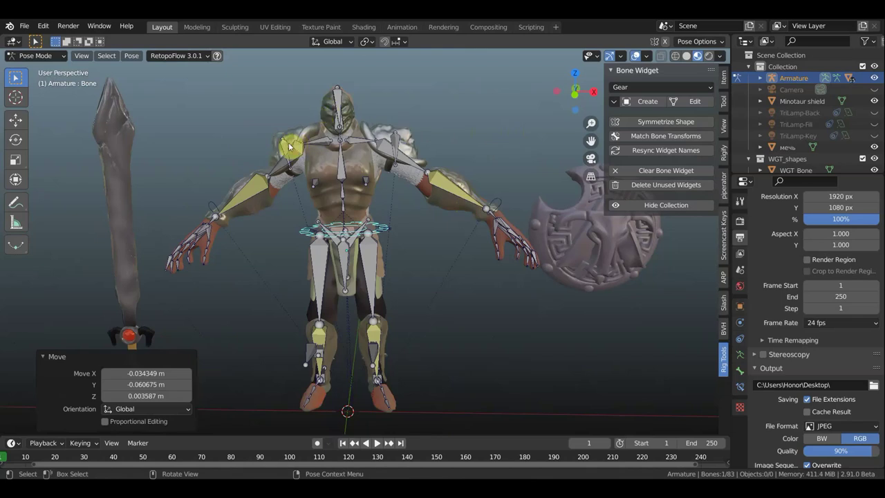
pyautogui.scroll(1, 273, 149)
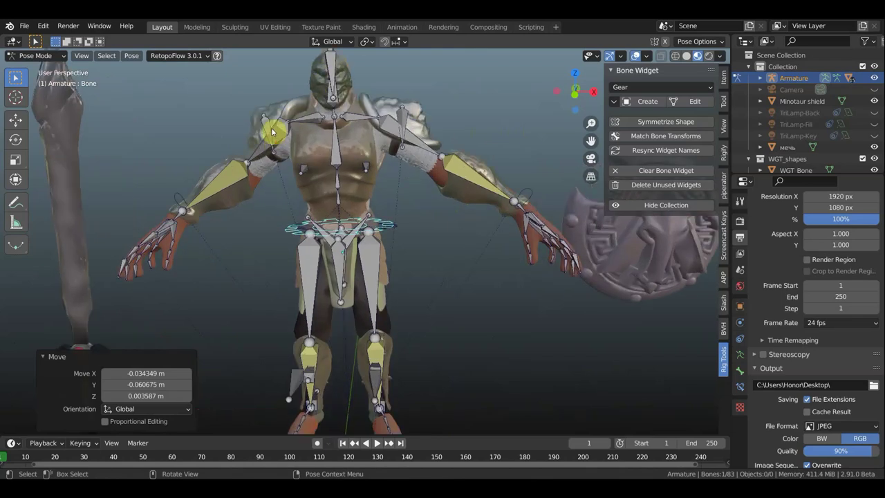
pyautogui.click(226, 184)
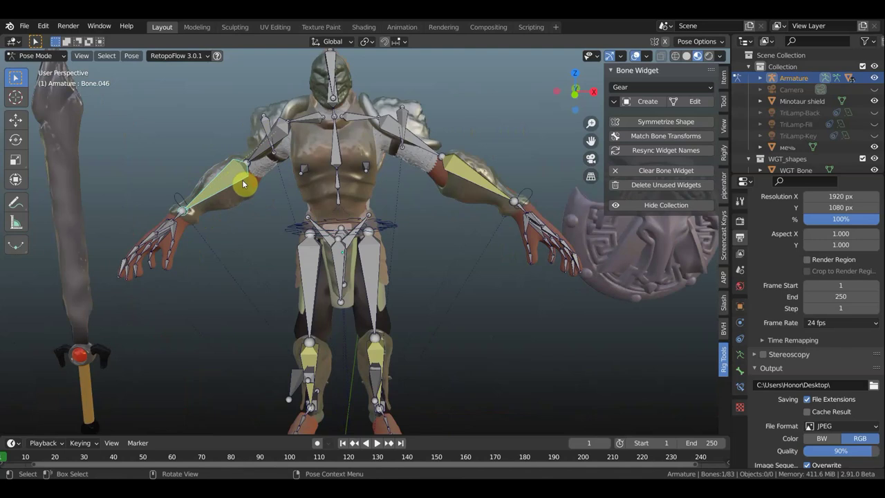
# - Create a Finger bone widget on the centre pelvis bone Bone.082
pyautogui.click(346, 279)
pyautogui.scroll(2, 345, 280)
pyautogui.moveTo(346, 279); pyautogui.dragTo(351, 267, button='middle')
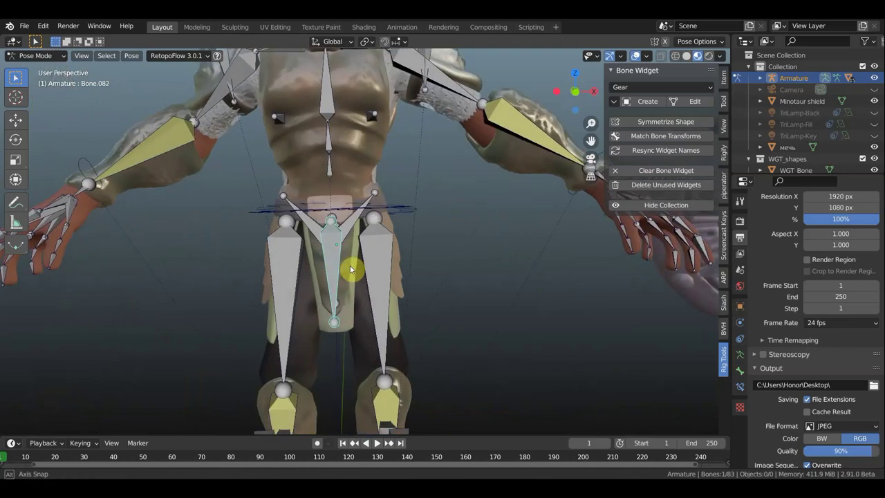
pyautogui.click(647, 86)
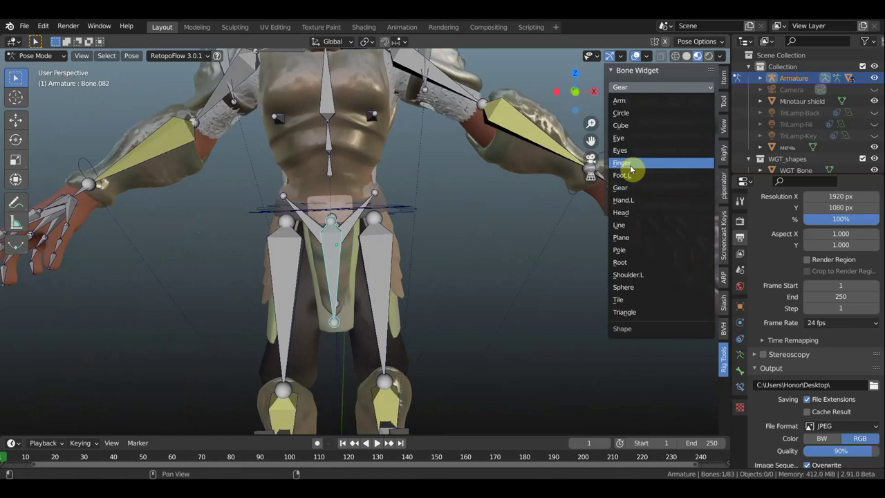
pyautogui.click(636, 164)
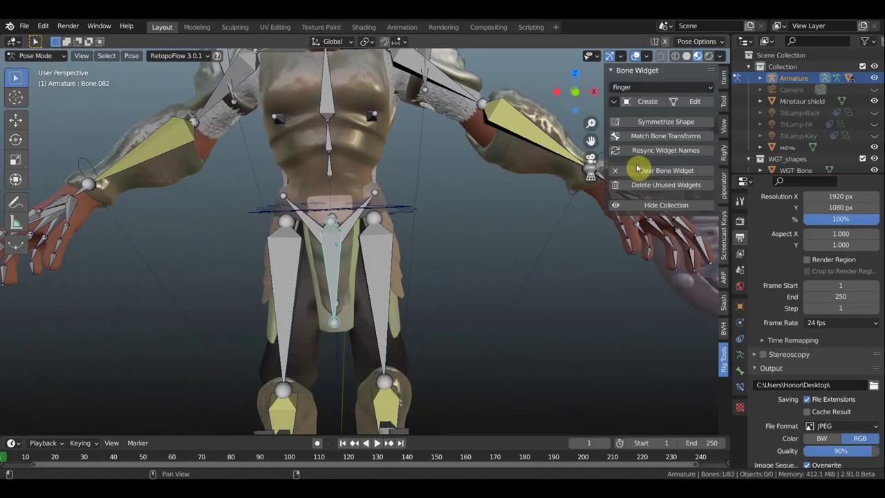
pyautogui.click(648, 103)
pyautogui.moveTo(394, 312)
pyautogui.mouseDown(button='middle')
pyautogui.moveTo(347, 309)
pyautogui.moveTo(309, 323)
pyautogui.mouseUp(button='middle')
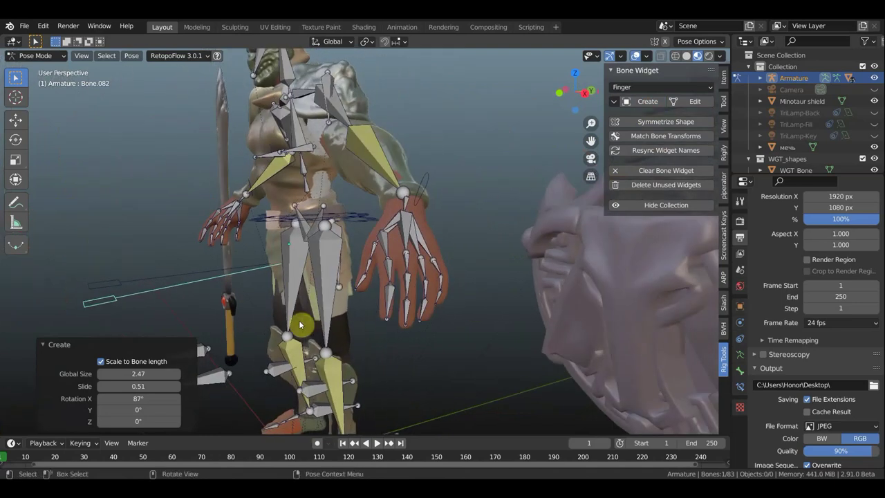
# - Set the Finger widget's slide to 0 and X rotation to 0°, and reduce global size to 1.54
pyautogui.click(135, 386)
pyautogui.write('0')
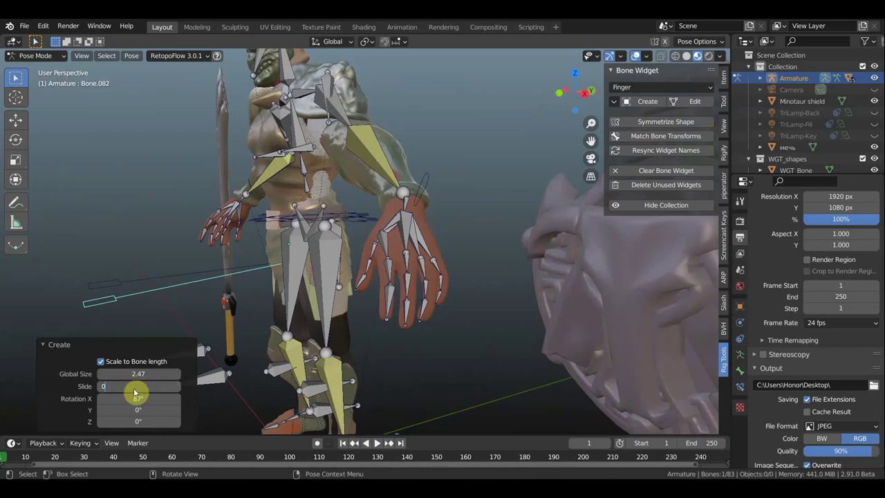
pyautogui.press('Return')
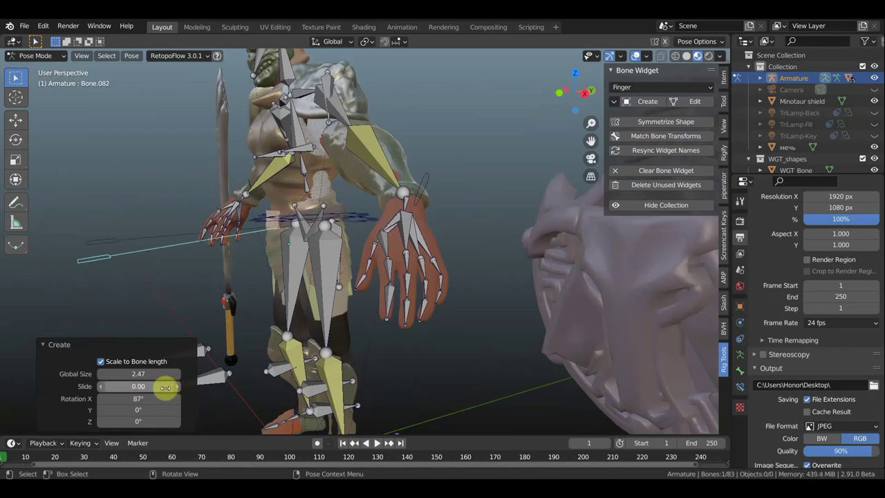
pyautogui.click(141, 399)
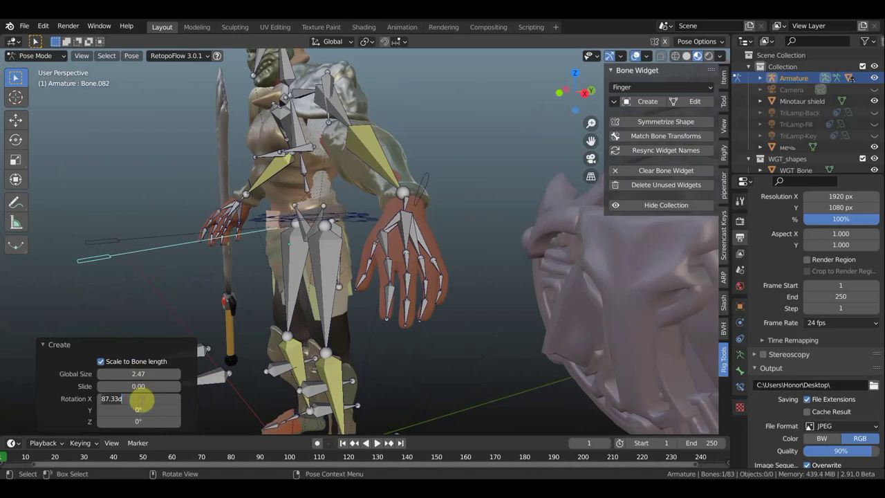
pyautogui.press('Return')
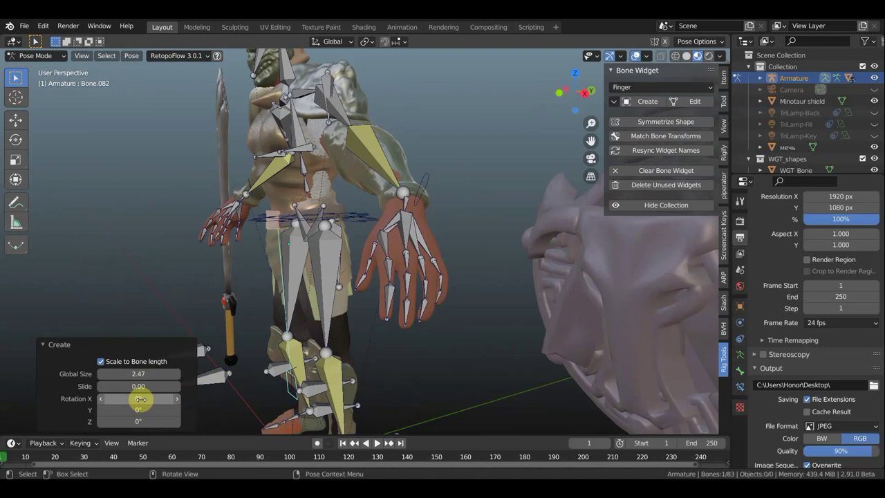
pyautogui.moveTo(301, 346)
pyautogui.mouseDown(button='middle')
pyautogui.moveTo(358, 338)
pyautogui.moveTo(354, 366)
pyautogui.mouseUp(button='middle')
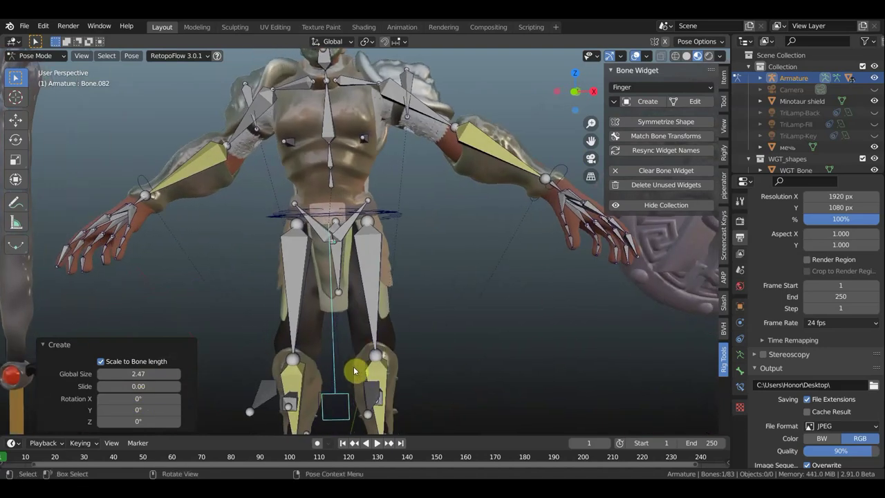
pyautogui.scroll(-2, 354, 367)
pyautogui.moveTo(141, 374); pyautogui.dragTo(159, 373)
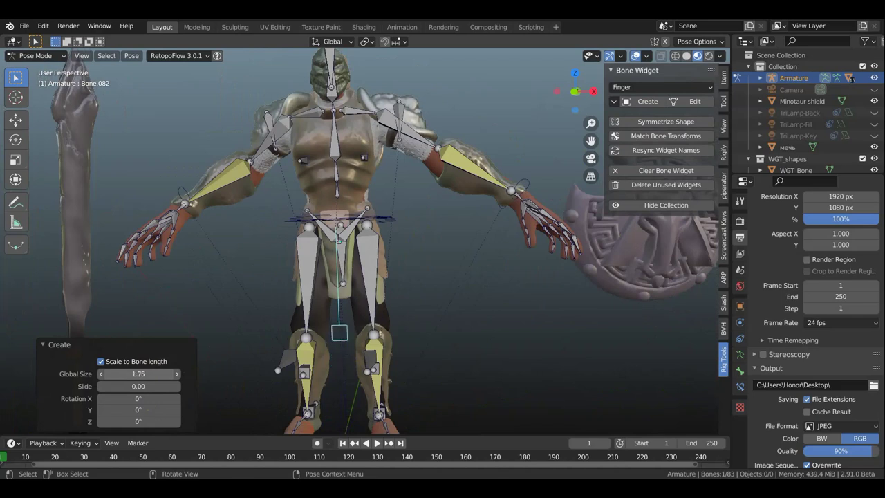
pyautogui.moveTo(138, 373); pyautogui.dragTo(121, 374)
# - Finish the widget settings and move the pelvis bone by 0.122, -0.202 m
pyautogui.moveTo(457, 301)
pyautogui.mouseDown(button='middle')
pyautogui.moveTo(509, 301)
pyautogui.moveTo(439, 308)
pyautogui.mouseUp(button='middle')
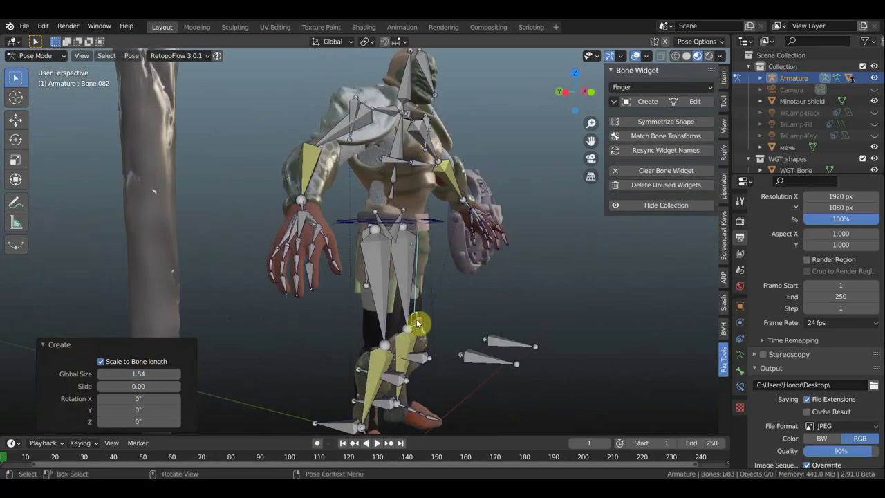
pyautogui.click(418, 323)
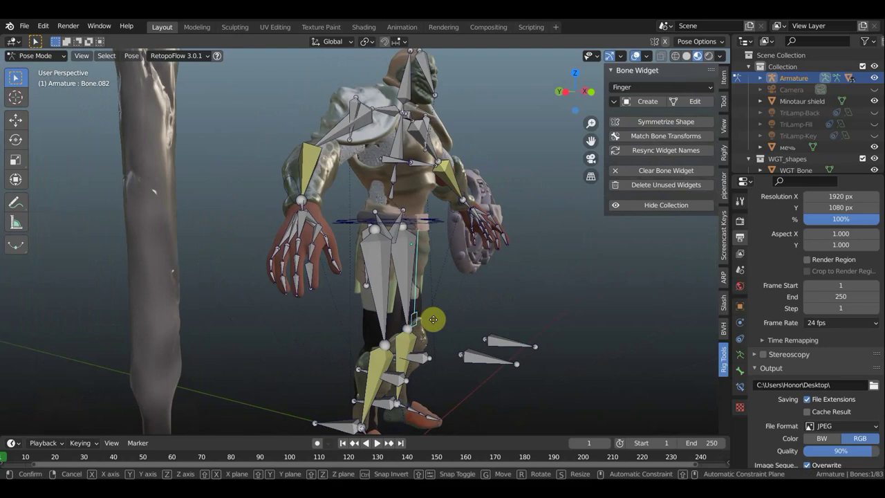
pyautogui.press('g')
pyautogui.click(422, 323)
pyautogui.moveTo(421, 323)
pyautogui.mouseDown(button='middle')
pyautogui.moveTo(241, 332)
pyautogui.moveTo(315, 327)
pyautogui.mouseUp(button='middle')
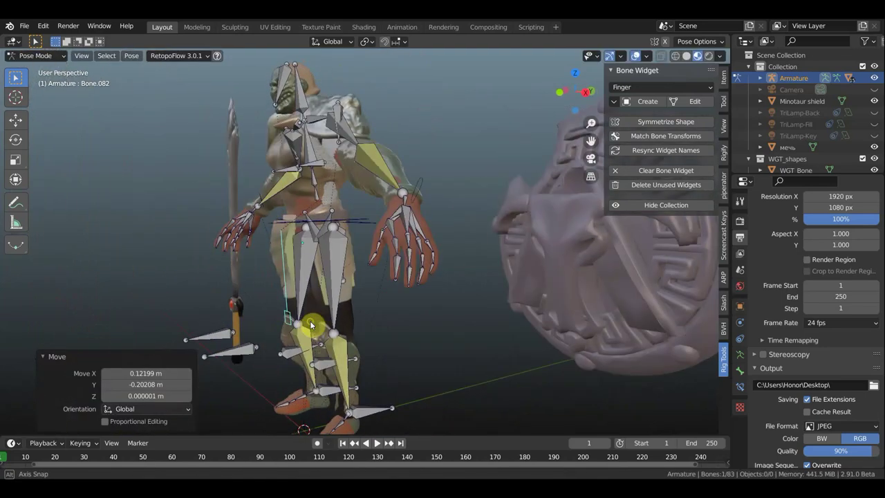
# - Hide the overlays and rotate the pelvis bone 22.6° on Z to check the loincloth deforms
pyautogui.click(636, 55)
pyautogui.moveTo(465, 183); pyautogui.dragTo(464, 186, button='middle')
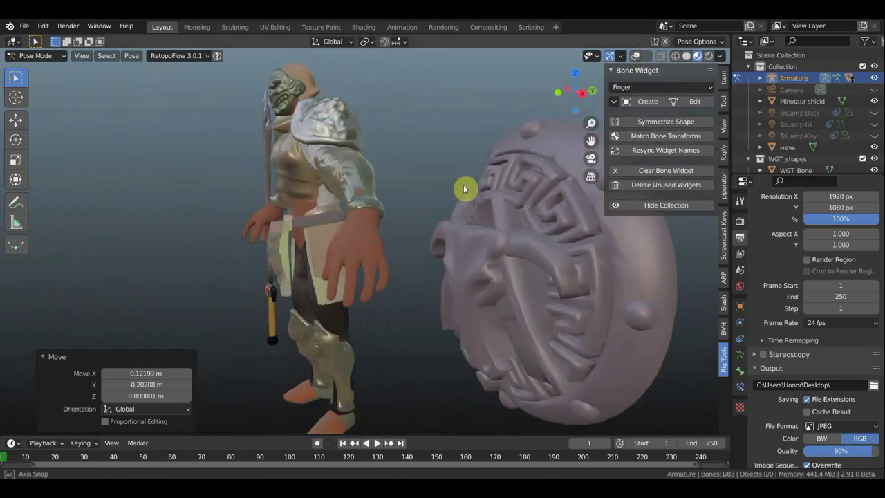
pyautogui.press('r')
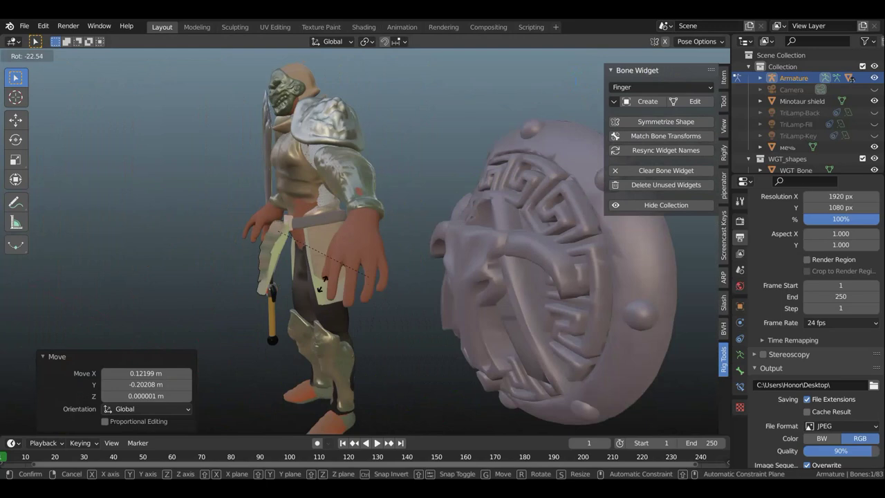
pyautogui.click(365, 283)
pyautogui.moveTo(385, 280); pyautogui.dragTo(487, 278, button='middle')
pyautogui.press('r')
pyautogui.click(570, 230)
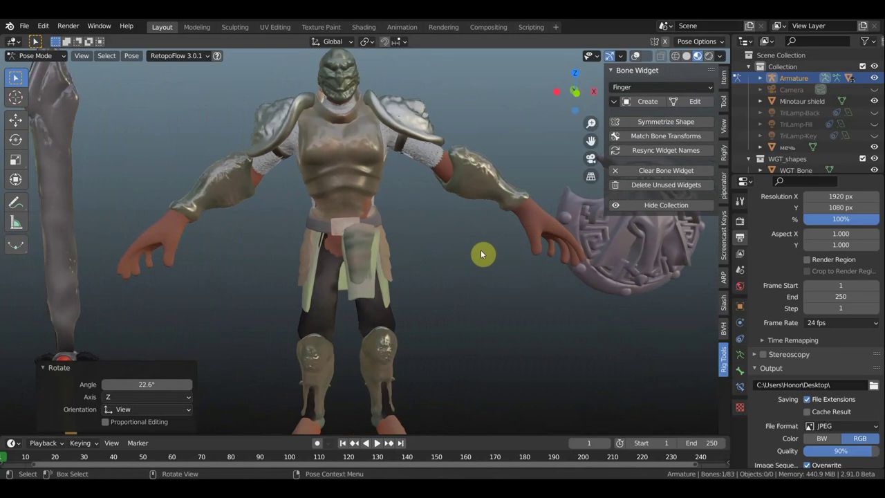